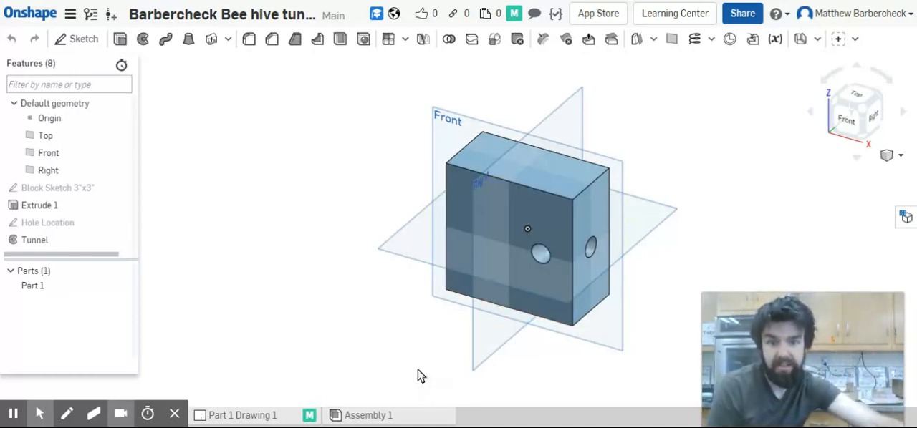
pyautogui.moveTo(105, 405)
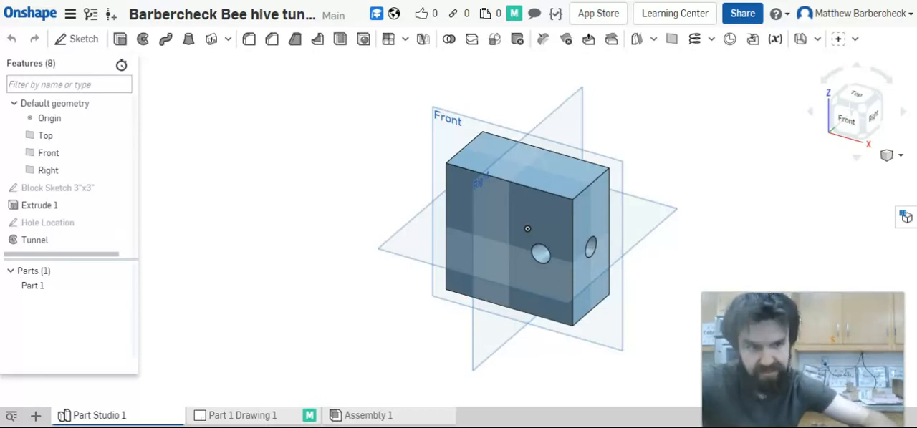
pyautogui.click(35, 416)
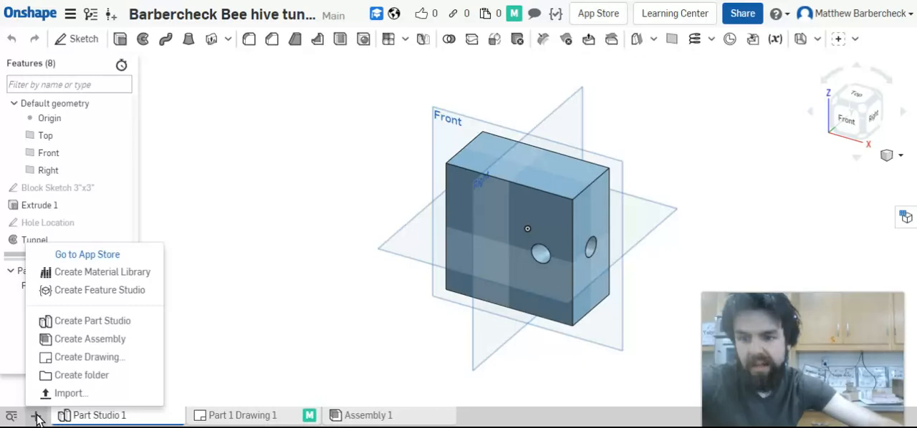
pyautogui.click(35, 418)
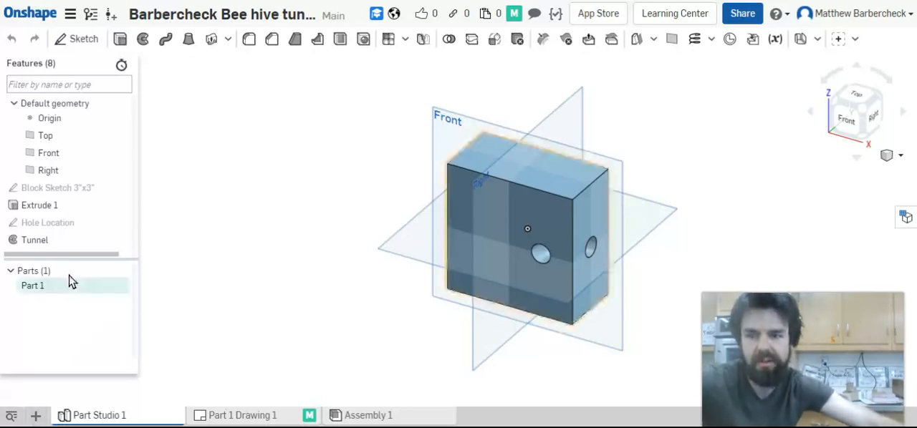
# Create a drawing of Part 1 from the ANSI_A_INCH.dwt template with four views
pyautogui.click(48, 286)
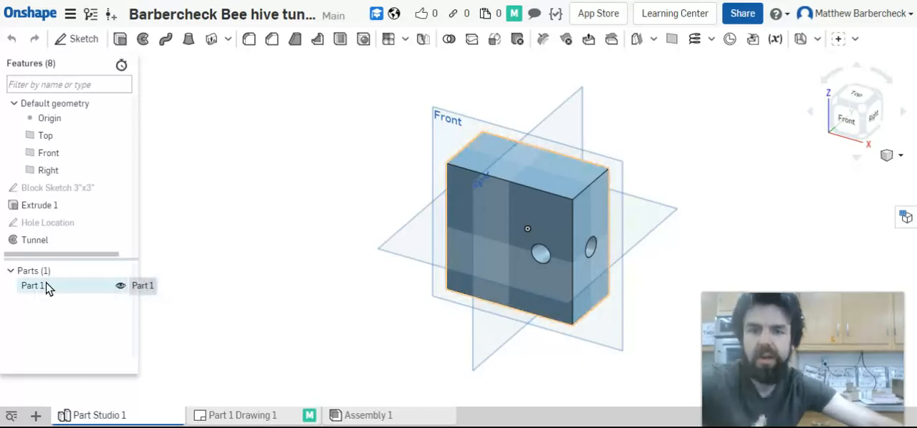
pyautogui.click(47, 287)
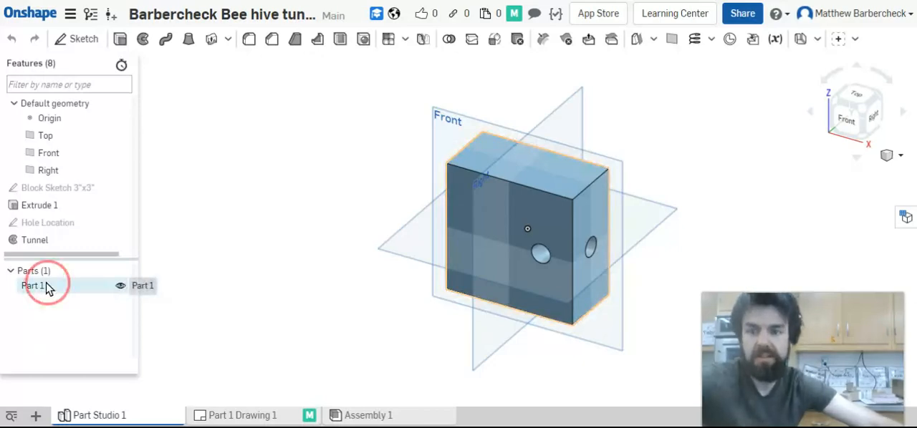
pyautogui.rightClick(46, 286)
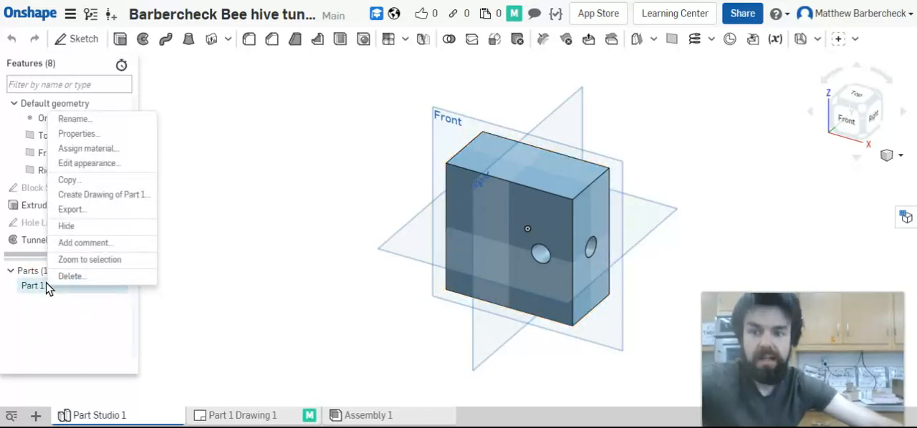
pyautogui.click(92, 195)
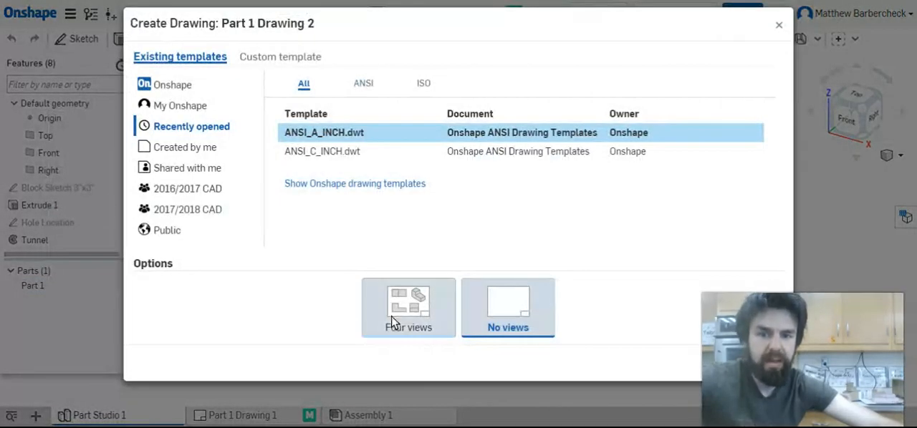
pyautogui.click(393, 315)
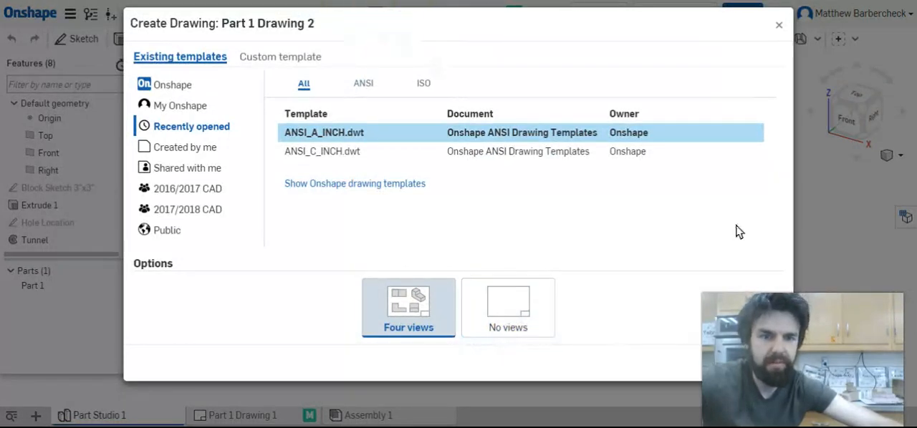
pyautogui.moveTo(868, 384)
pyautogui.mouseDown()
pyautogui.moveTo(881, 384)
pyautogui.moveTo(881, 91)
pyautogui.mouseUp()
pyautogui.click(719, 363)
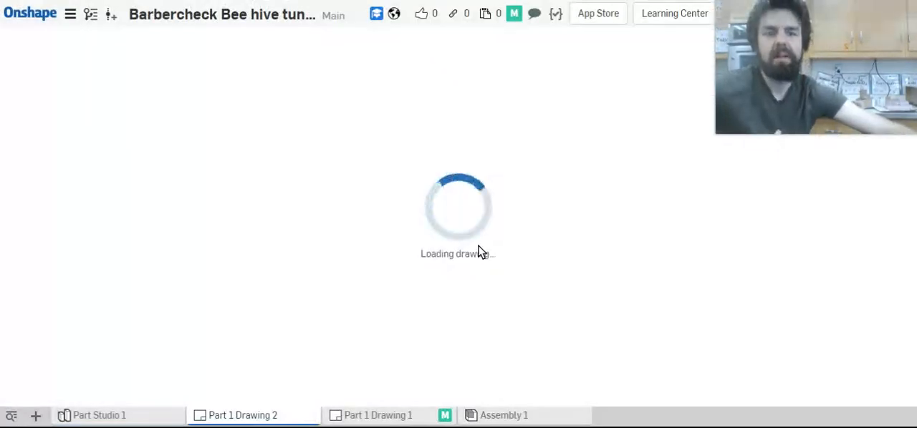
pyautogui.moveTo(837, 40)
pyautogui.moveTo(837, 40)
pyautogui.mouseDown()
pyautogui.moveTo(824, 23)
pyautogui.moveTo(827, 199)
pyautogui.moveTo(820, 229)
pyautogui.moveTo(790, 249)
pyautogui.moveTo(807, 264)
pyautogui.mouseUp()
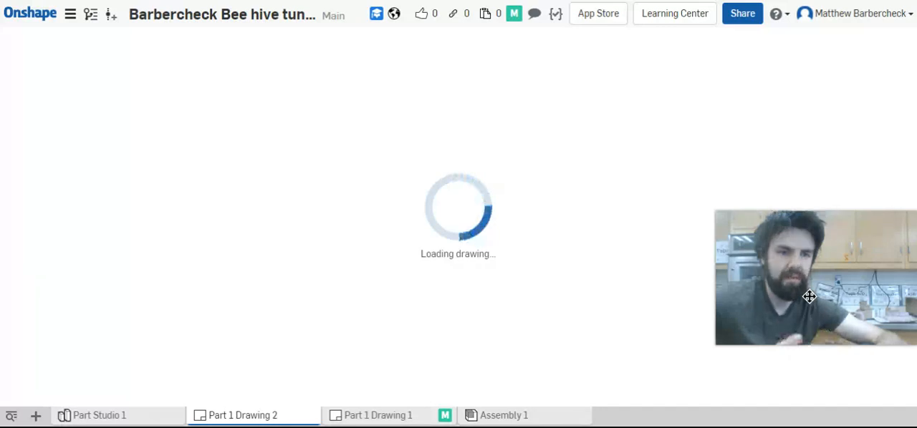
pyautogui.moveTo(809, 297); pyautogui.dragTo(809, 330)
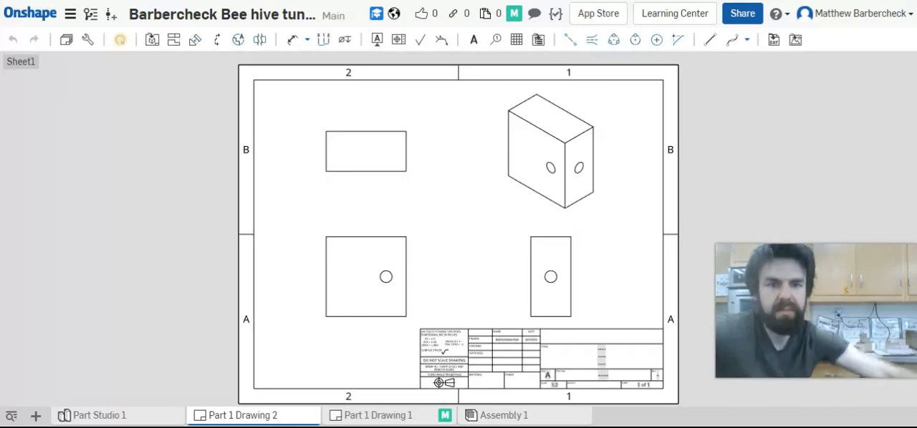
# Show hidden lines in the isometric view and in the right side view
pyautogui.click(550, 155)
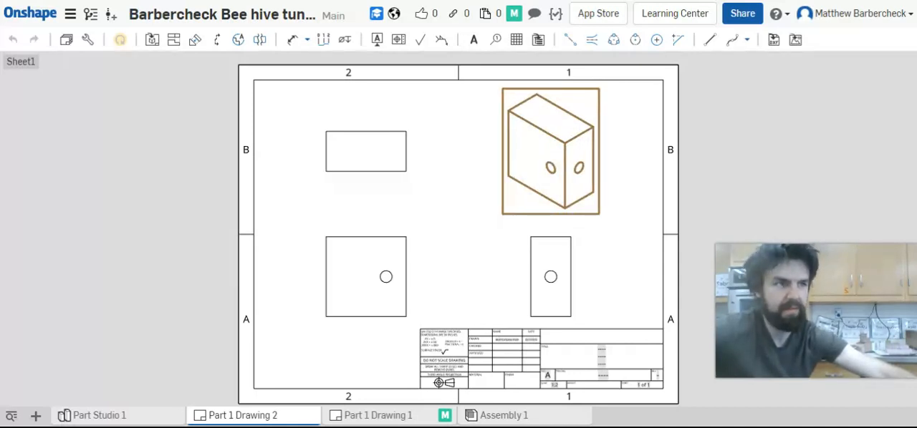
pyautogui.rightClick(551, 155)
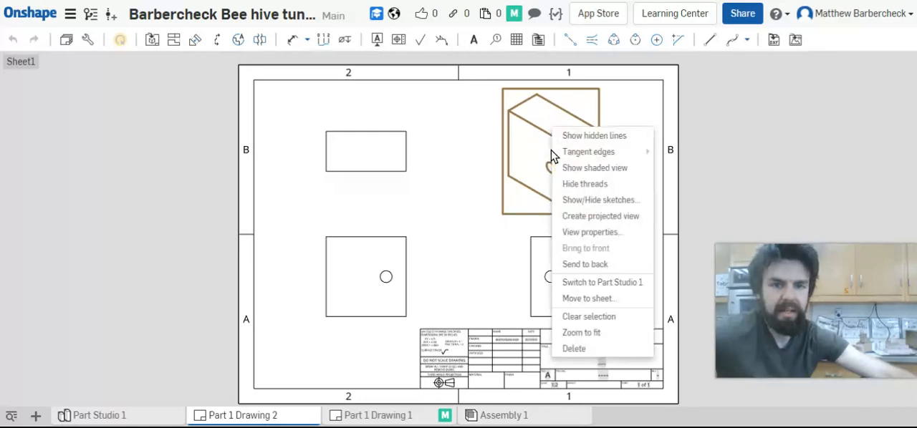
pyautogui.click(611, 138)
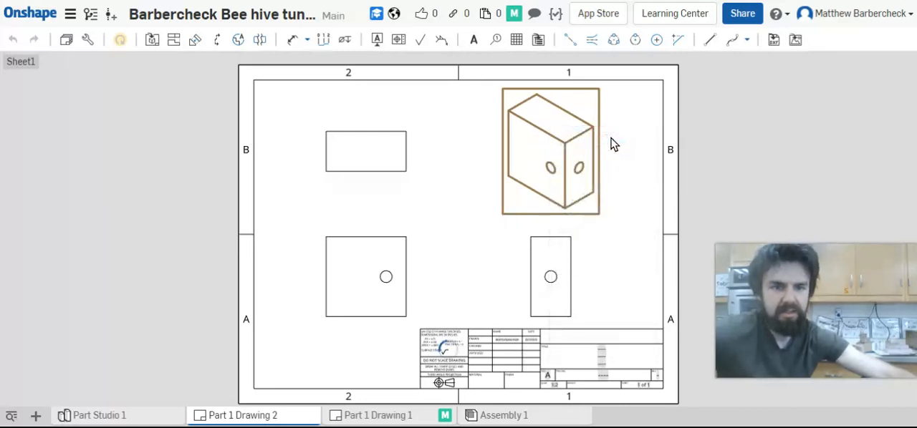
pyautogui.click(722, 131)
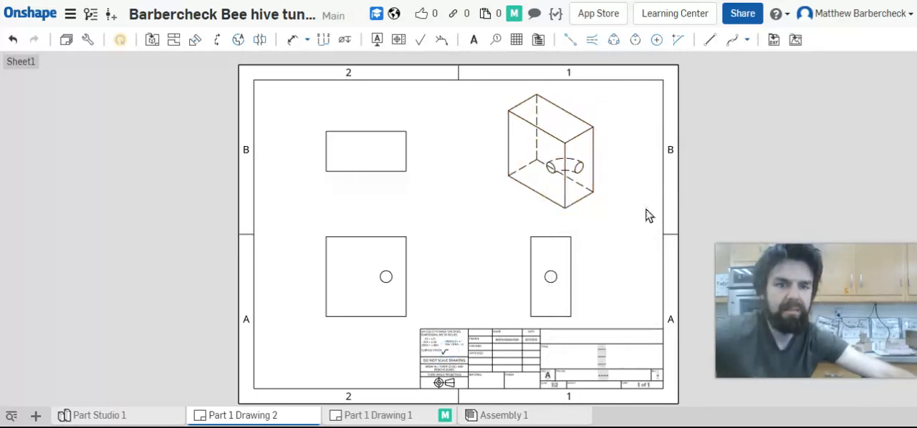
pyautogui.rightClick(566, 296)
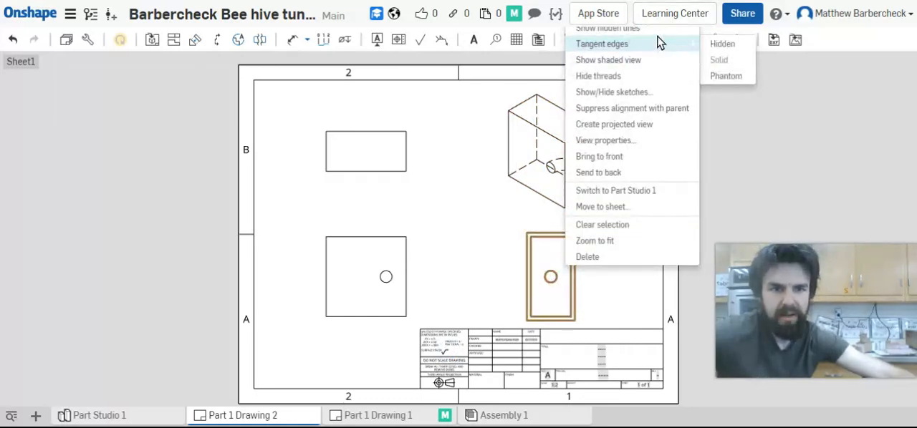
pyautogui.click(659, 32)
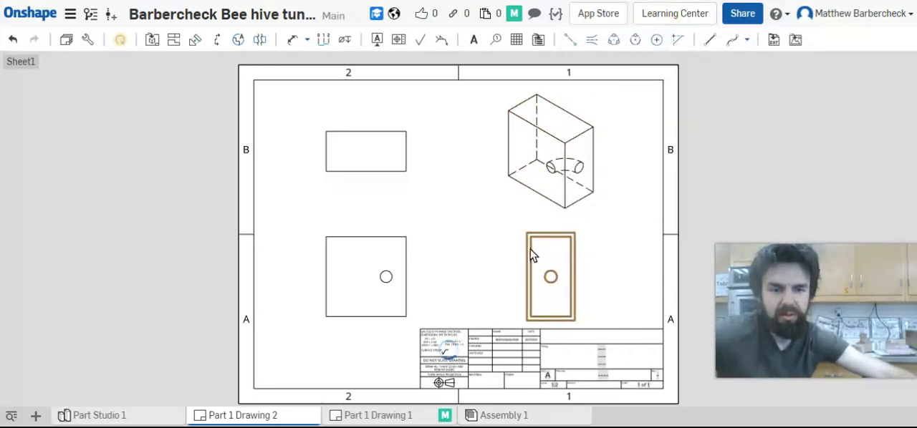
# Show hidden lines in the front view so the tunnel's hidden edges are drawn
pyautogui.click(364, 291)
pyautogui.rightClick(362, 290)
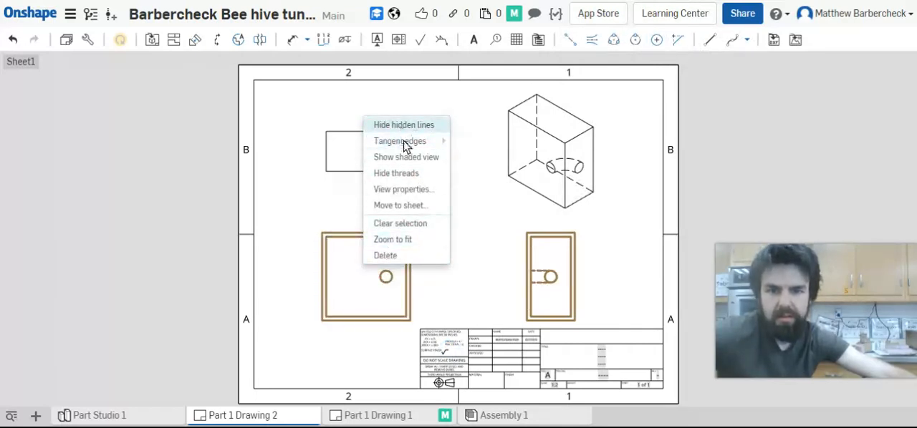
pyautogui.click(191, 227)
pyautogui.click(391, 269)
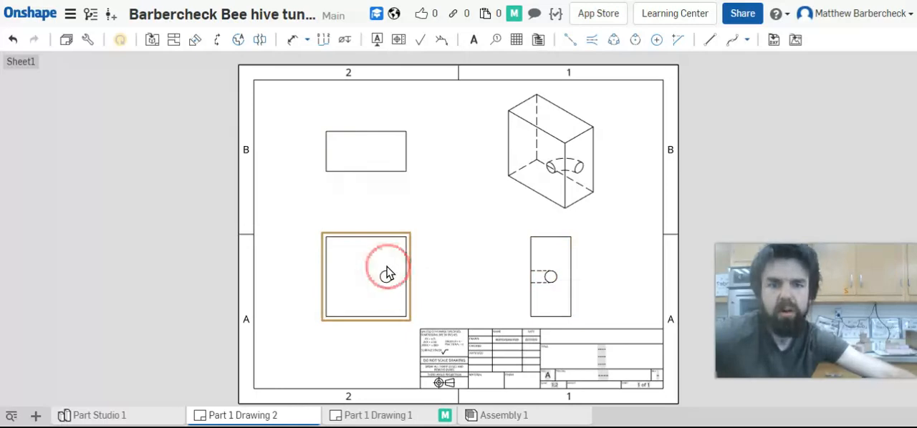
pyautogui.rightClick(343, 255)
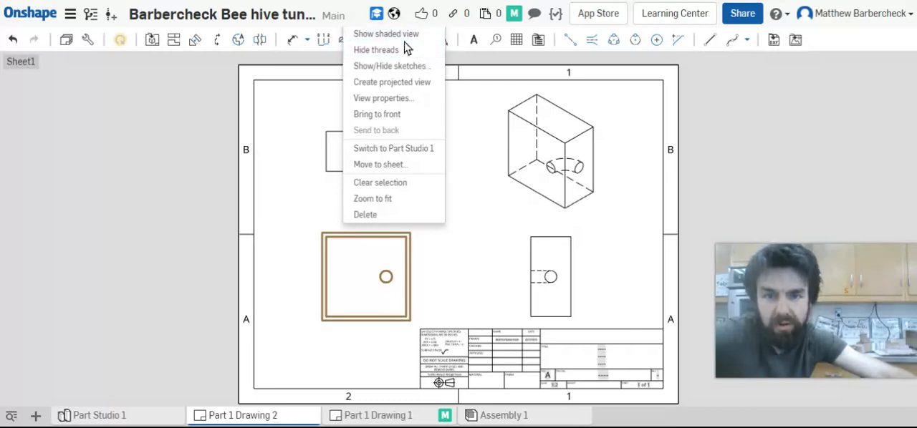
pyautogui.click(383, 308)
pyautogui.rightClick(384, 308)
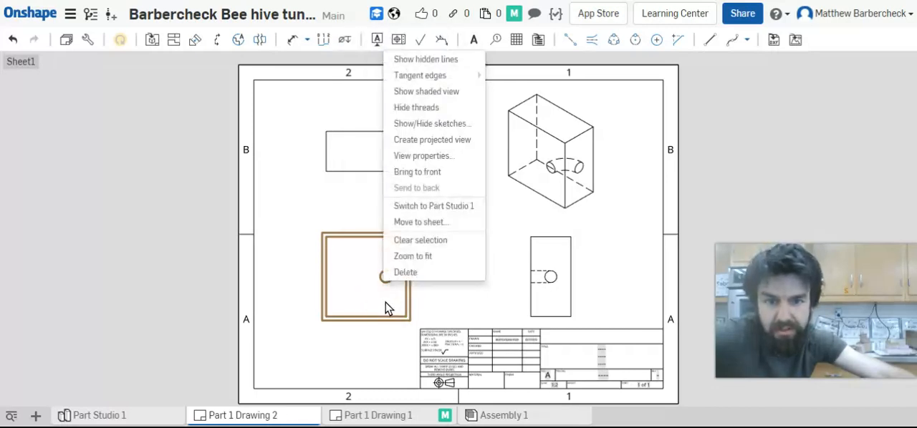
pyautogui.click(423, 61)
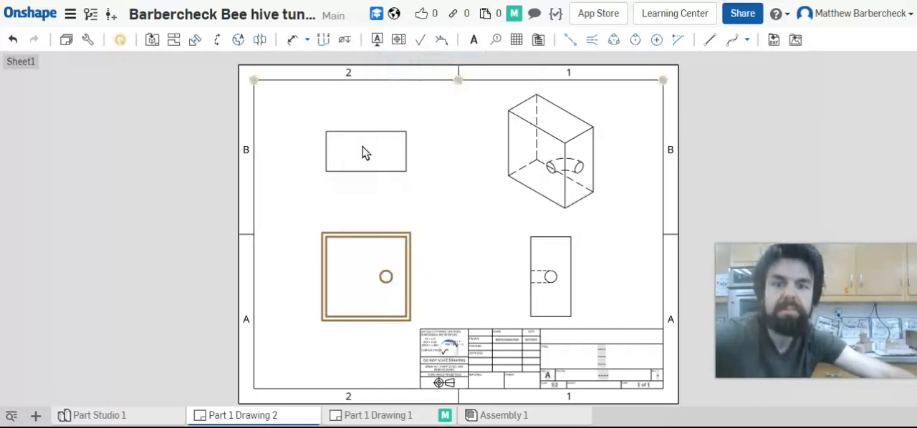
pyautogui.click(124, 192)
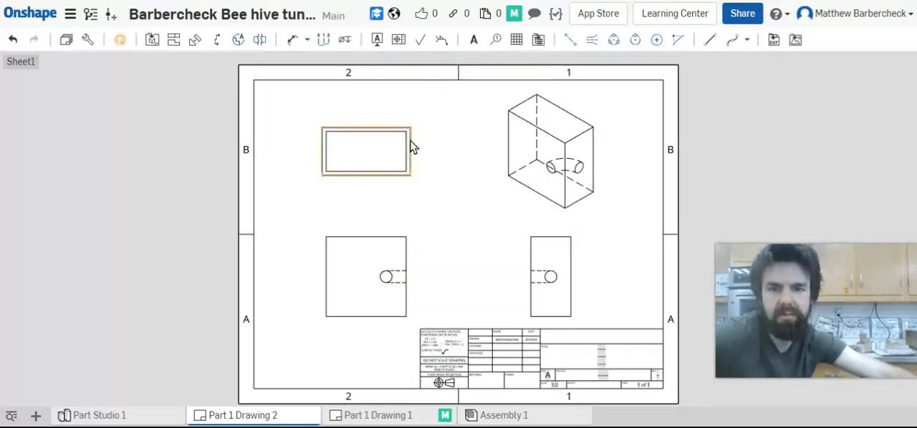
# Replace the top view with a section view cut horizontally through the hole's centre in the front view
pyautogui.click(345, 161)
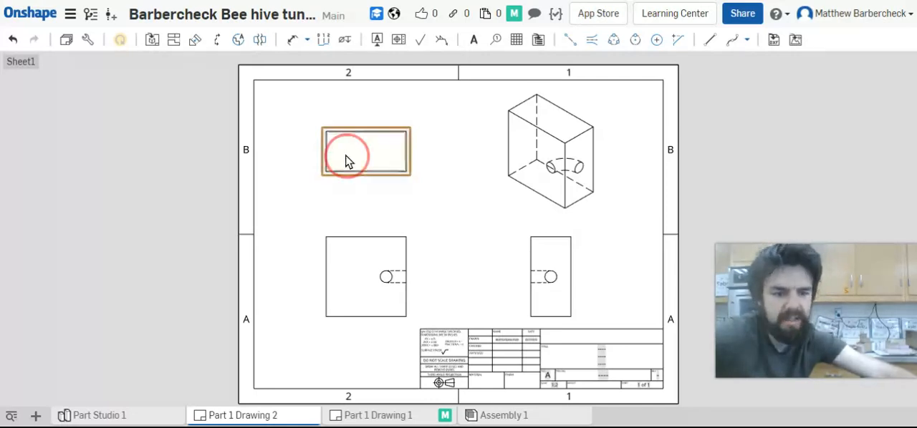
pyautogui.press('Delete')
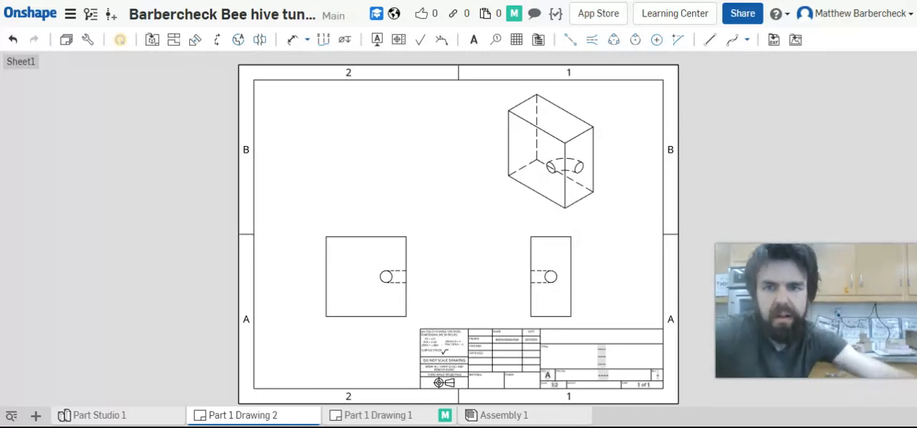
pyautogui.click(217, 40)
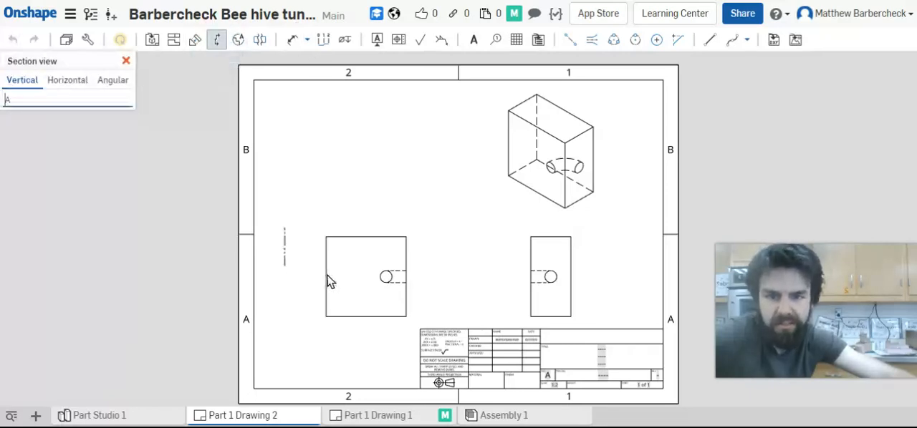
pyautogui.click(69, 85)
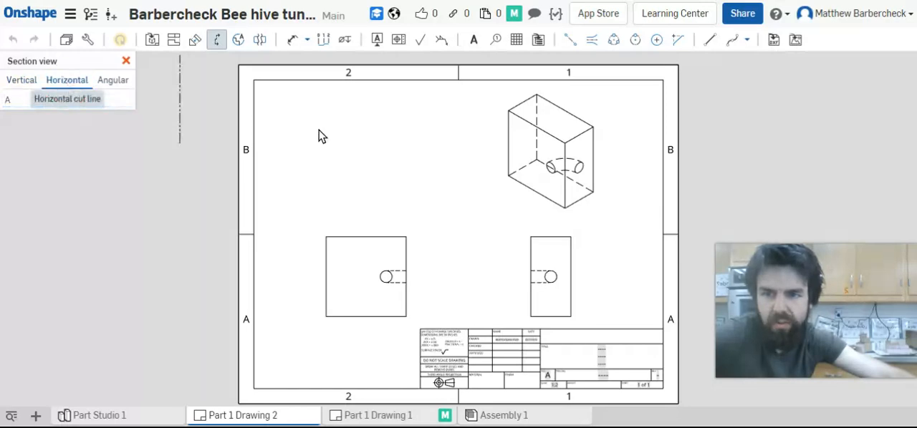
pyautogui.click(112, 85)
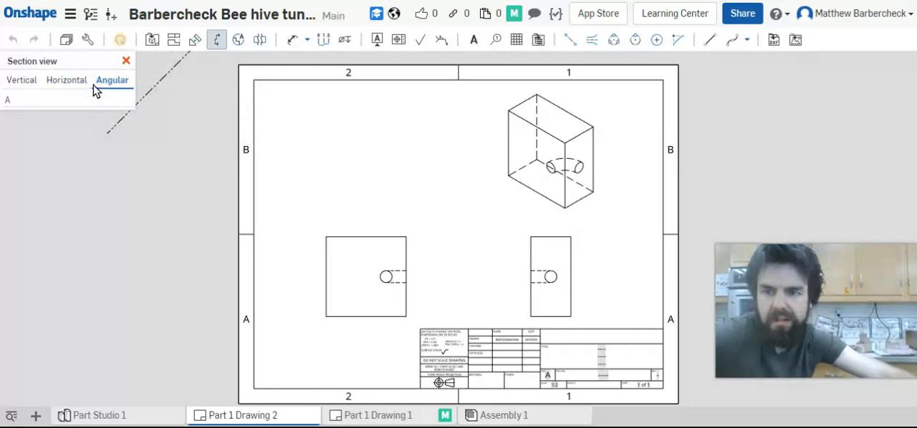
pyautogui.click(22, 82)
pyautogui.click(58, 83)
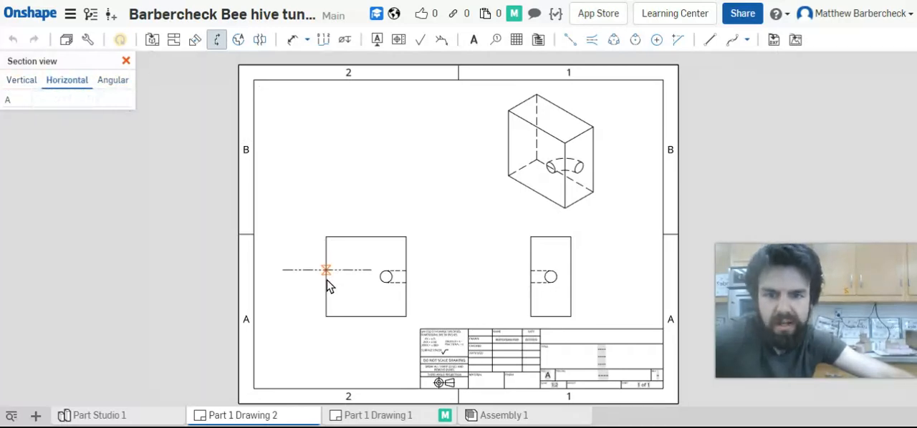
pyautogui.click(326, 278)
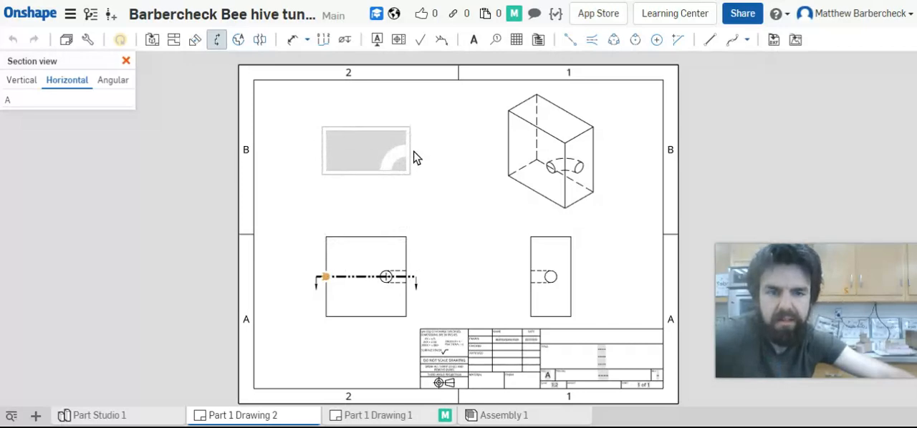
pyautogui.click(417, 157)
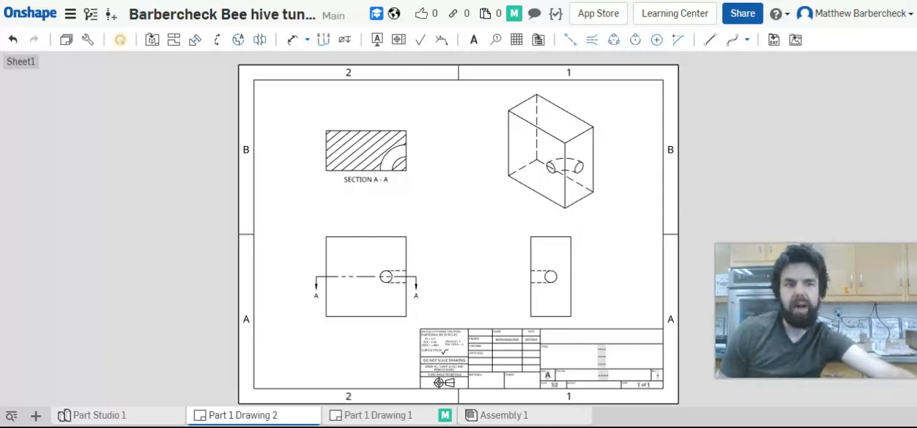
# Dimension the front view's top edge, placing the dimension just above the view
pyautogui.click(296, 42)
pyautogui.click(362, 238)
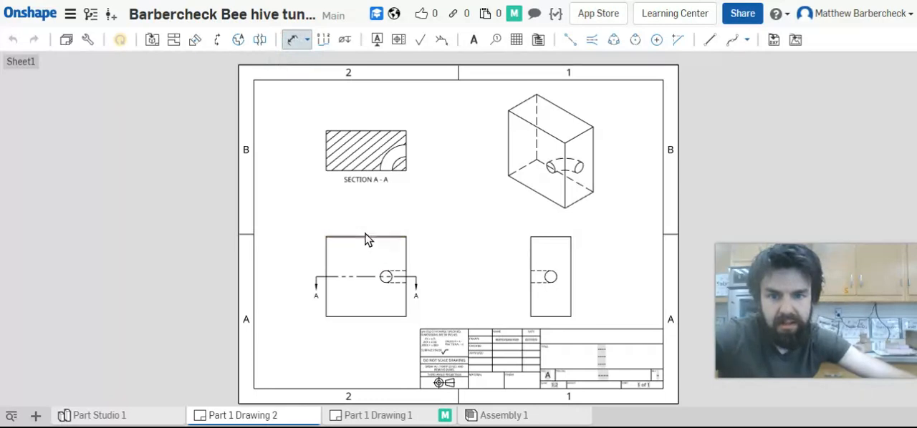
pyautogui.click(363, 239)
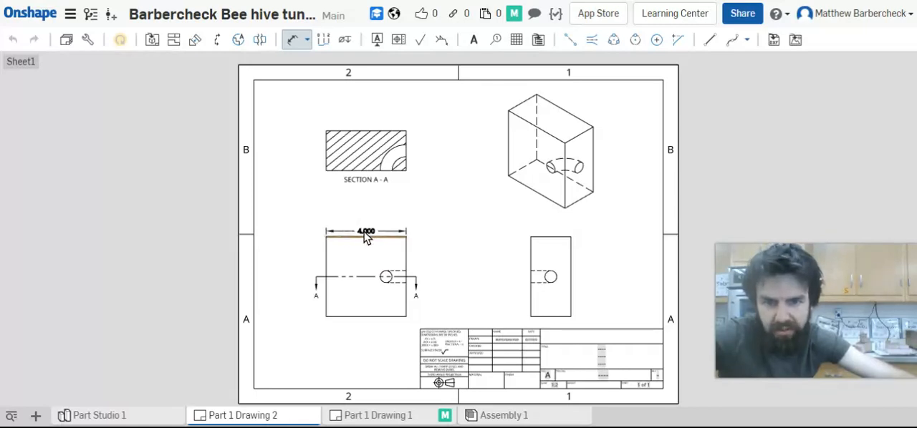
pyautogui.click(366, 220)
pyautogui.click(393, 189)
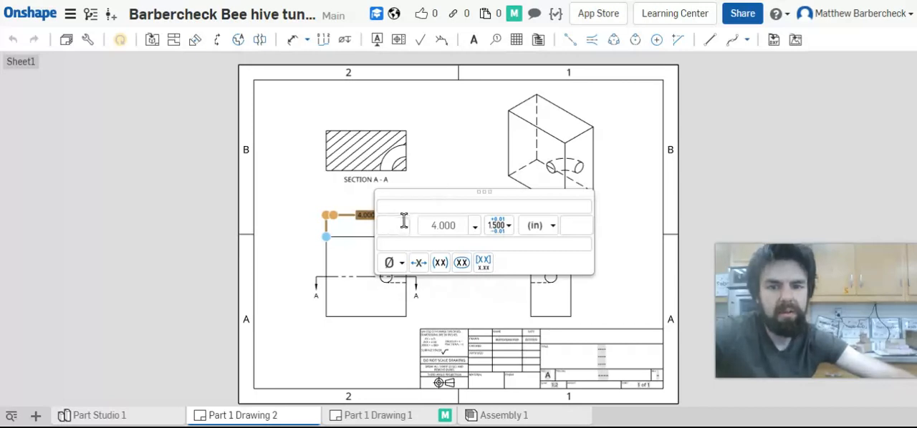
pyautogui.press('d')
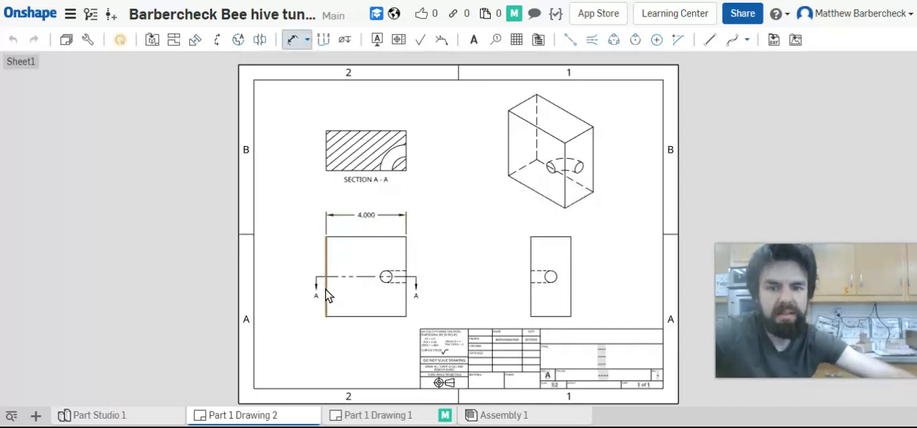
pyautogui.click(326, 289)
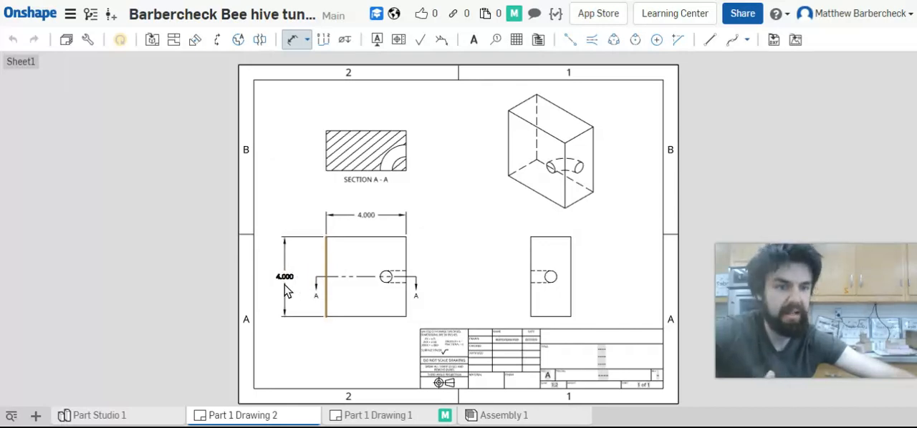
pyautogui.press('Escape')
# Add the prefix "2x" to the front view's overall width dimension
pyautogui.click(366, 216)
pyautogui.write('2x')
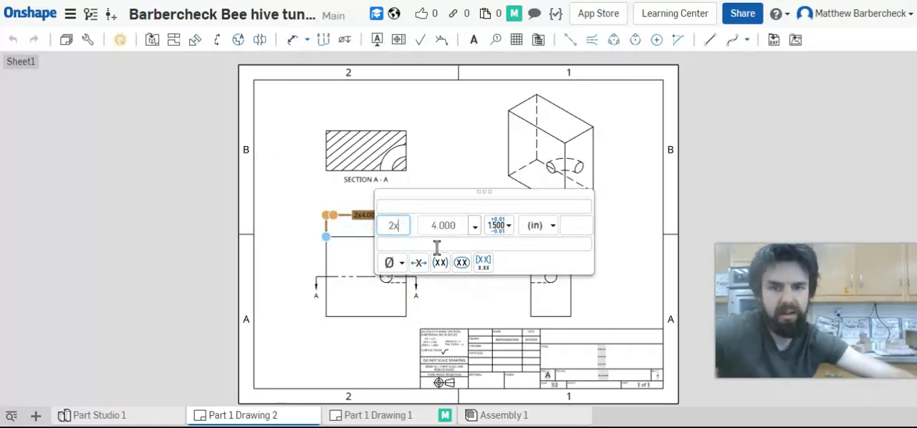
pyautogui.click(715, 154)
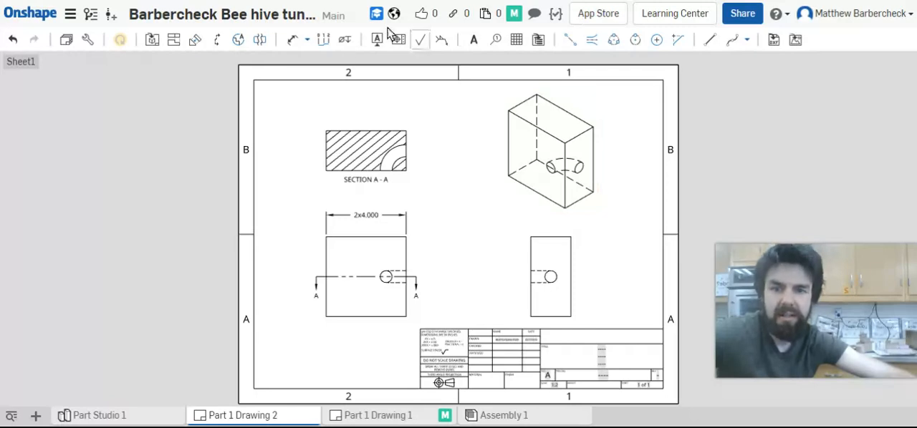
pyautogui.click(217, 43)
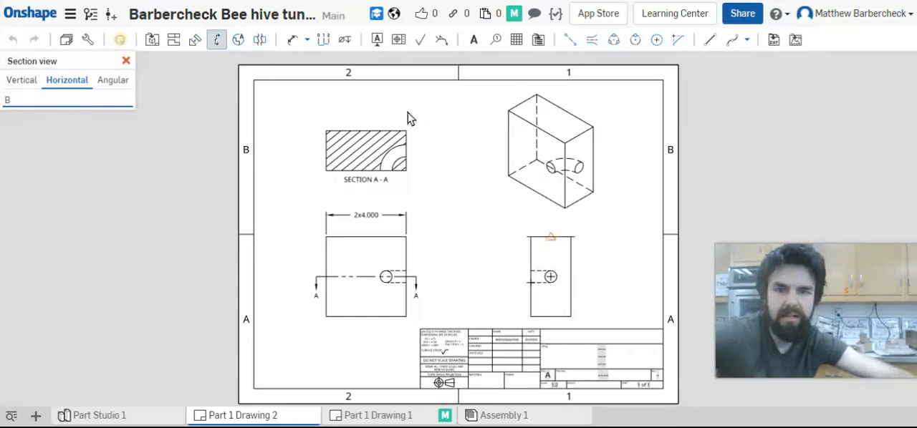
pyautogui.click(294, 40)
pyautogui.click(542, 237)
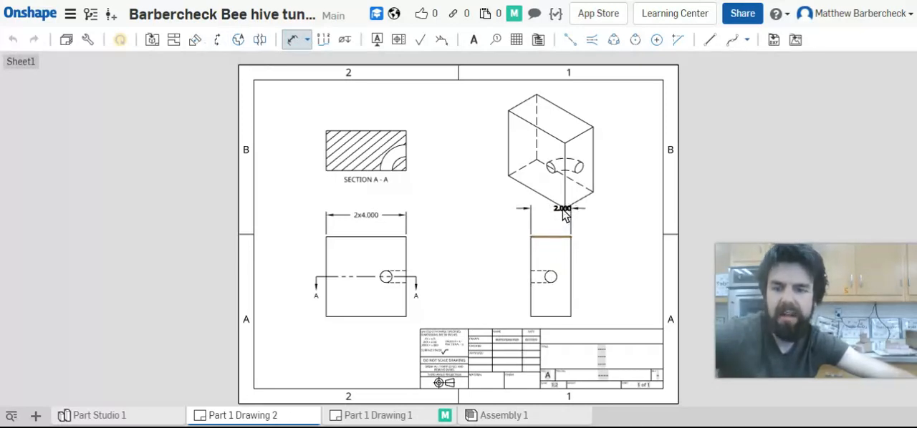
pyautogui.press('Escape')
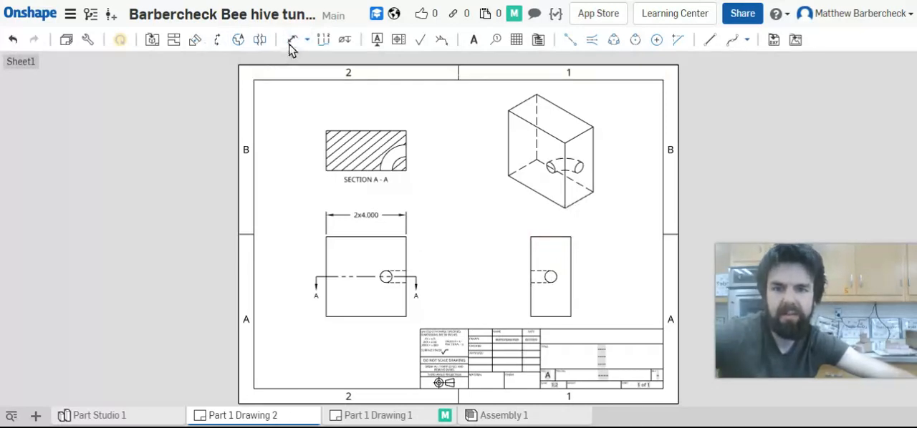
# Dimension the left edge of section view A-A, placing the dimension just left of the view
pyautogui.click(328, 150)
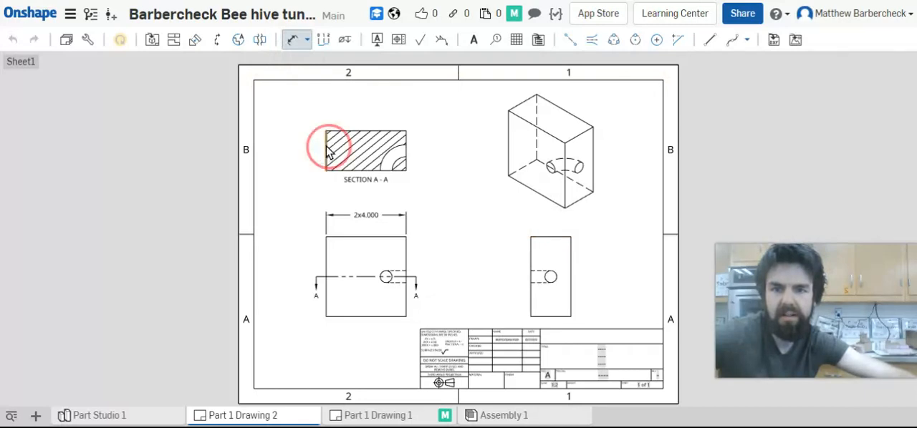
pyautogui.click(302, 154)
pyautogui.press('Escape')
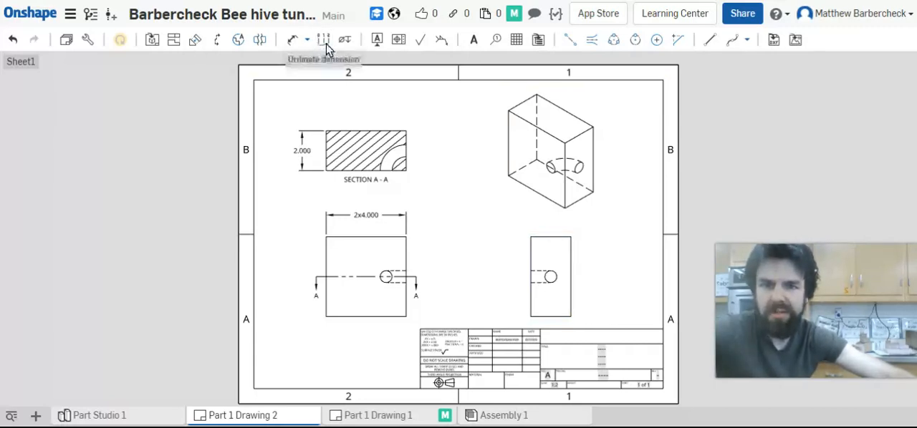
# Add centermarks to the hole circles in the right side view and the front view
pyautogui.click(292, 41)
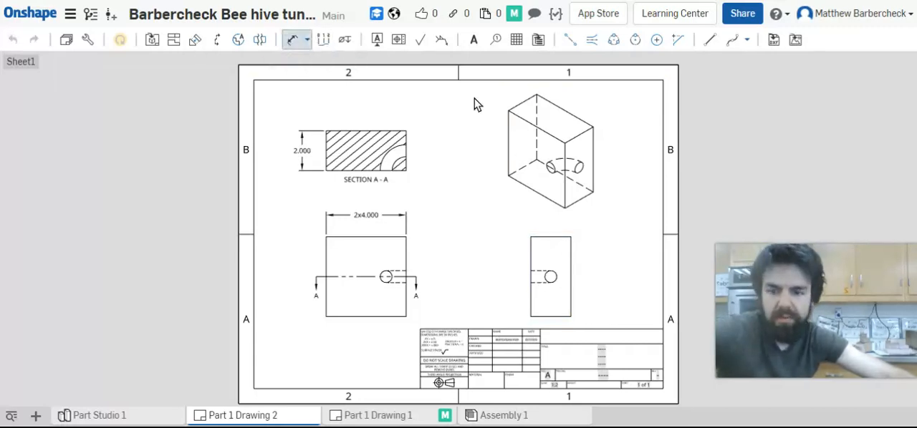
pyautogui.click(655, 40)
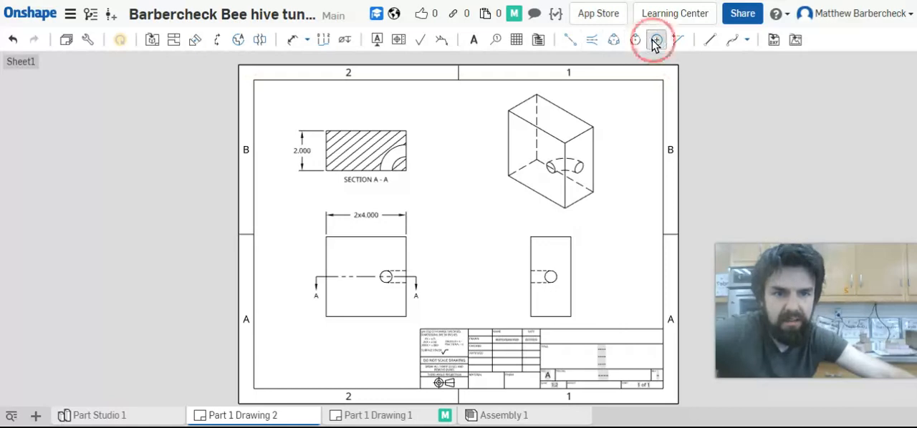
pyautogui.click(552, 281)
pyautogui.click(392, 280)
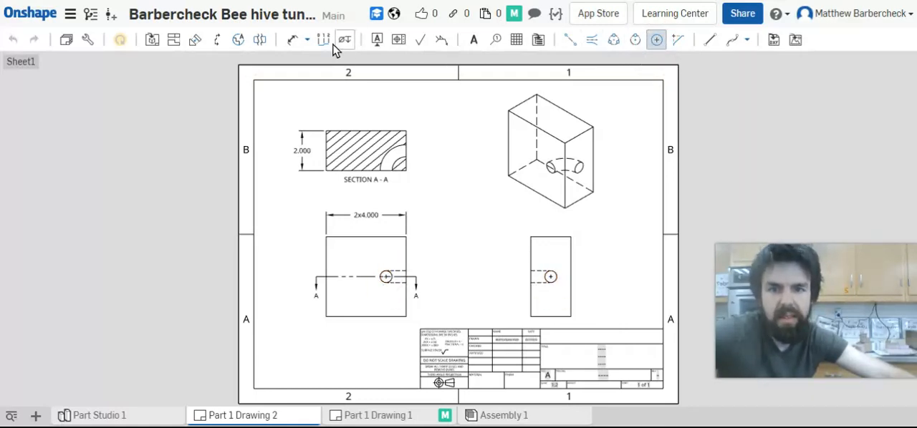
# Locate the hole centre in the right side view with dimensions from its left and top edges, placed above and left of the view
pyautogui.click(287, 44)
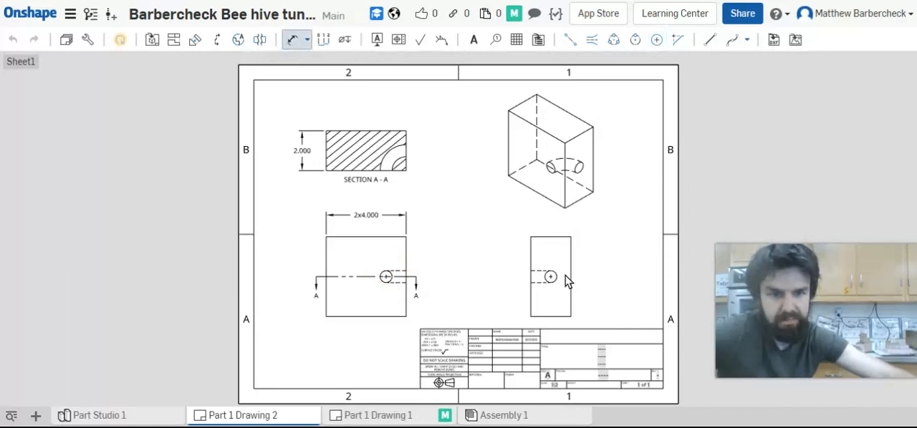
pyautogui.click(531, 250)
pyautogui.click(550, 278)
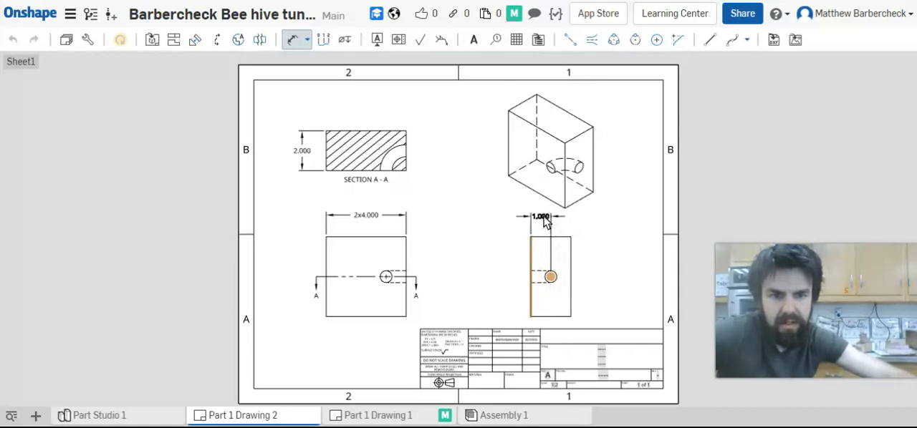
pyautogui.click(542, 216)
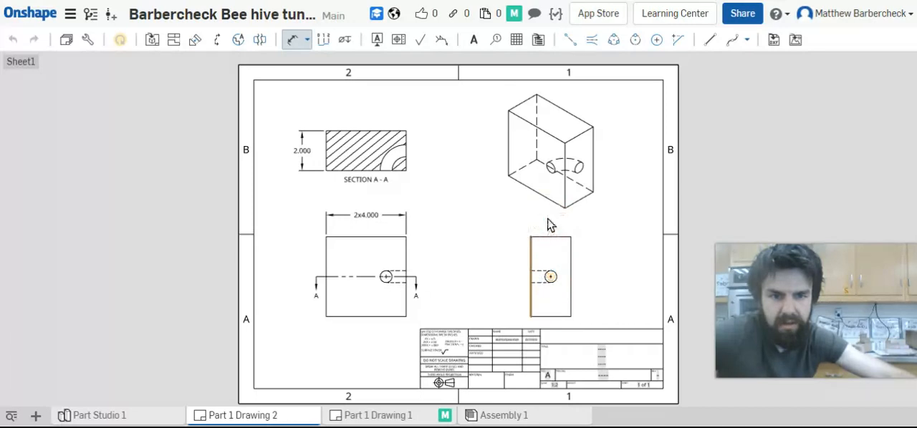
pyautogui.click(542, 238)
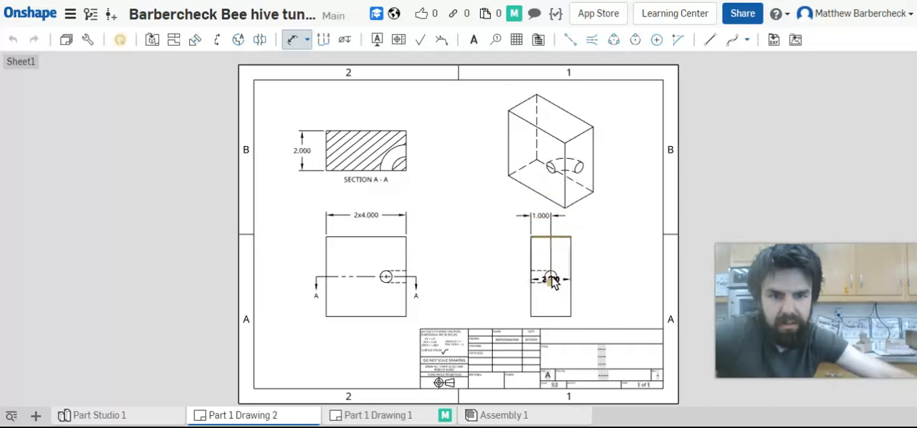
pyautogui.click(550, 276)
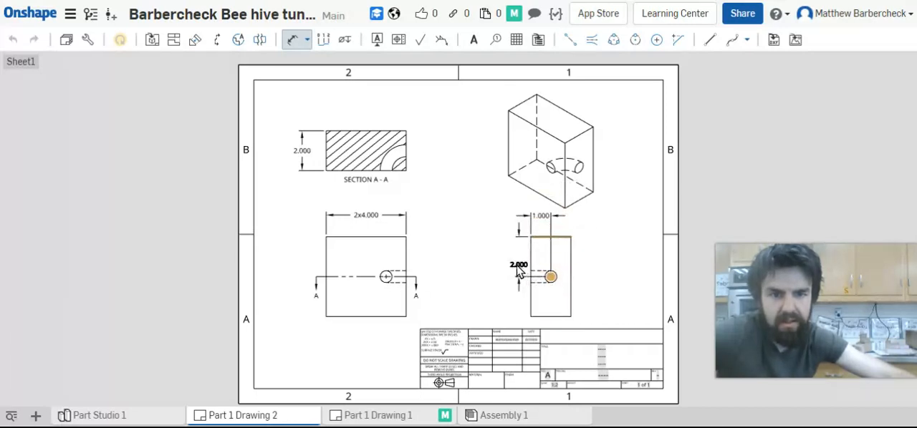
pyautogui.click(514, 260)
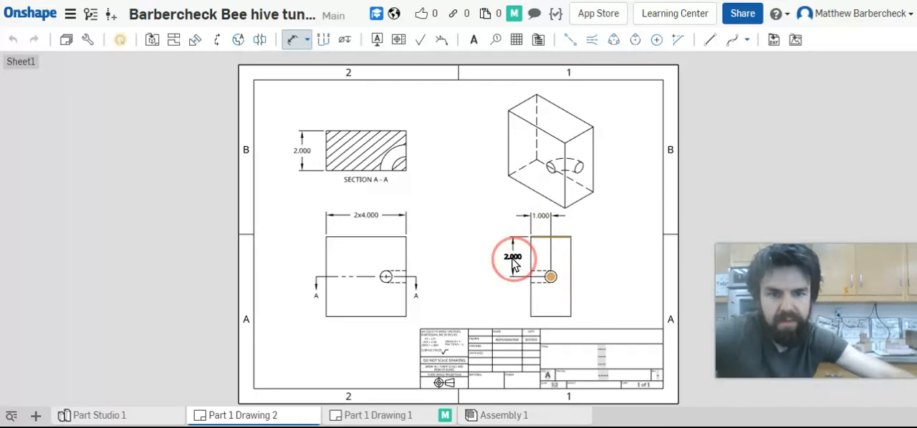
pyautogui.press('Escape')
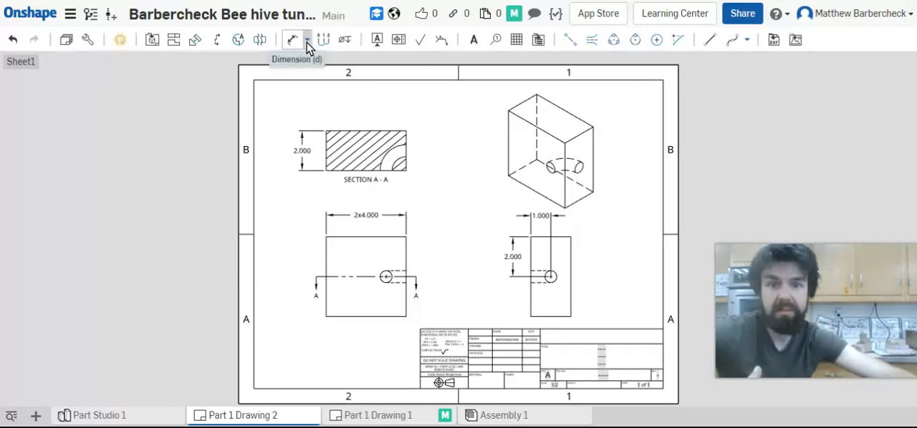
# Add a centerline between the tunnel's two arcs in section A-A and extend both its ends beyond the block's edges
pyautogui.click(594, 42)
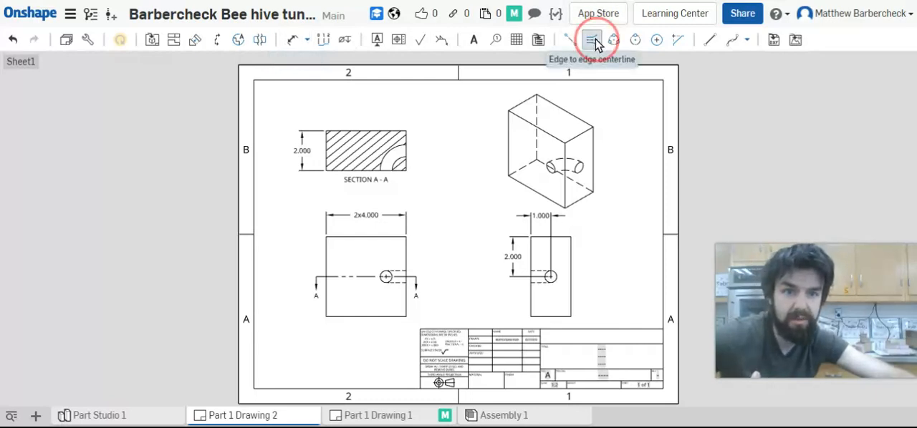
pyautogui.click(397, 163)
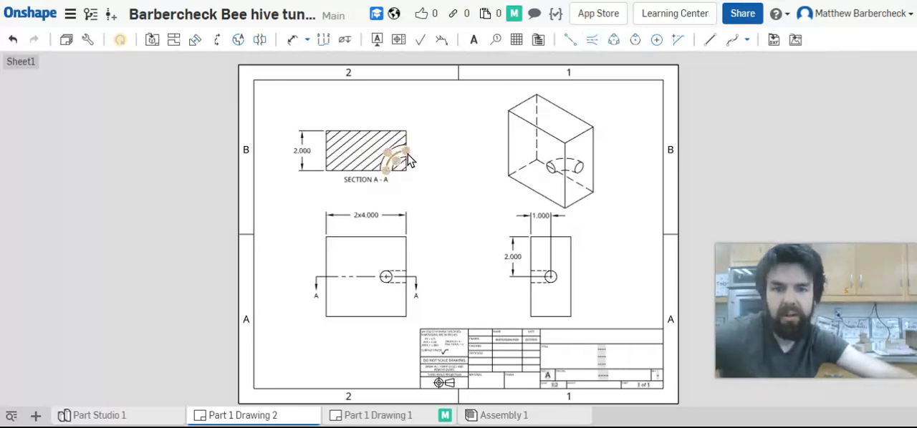
pyautogui.scroll(3, 415, 158)
pyautogui.click(414, 152)
pyautogui.moveTo(412, 150); pyautogui.dragTo(424, 150)
pyautogui.click(415, 153)
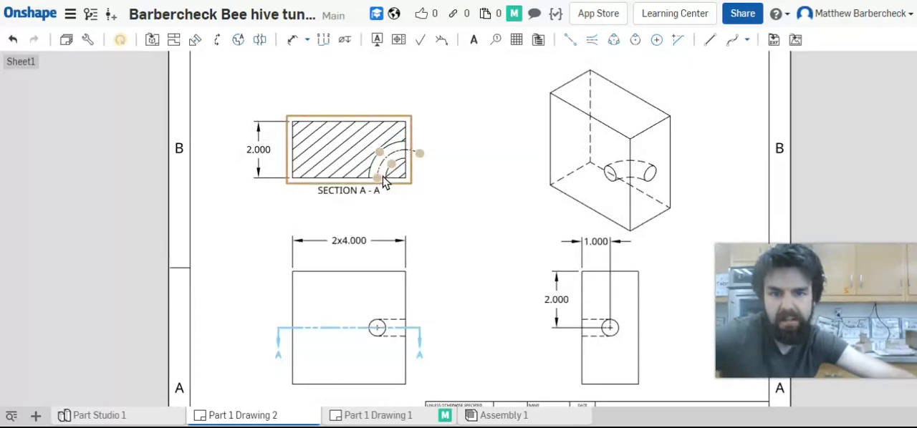
pyautogui.moveTo(378, 177); pyautogui.dragTo(384, 192)
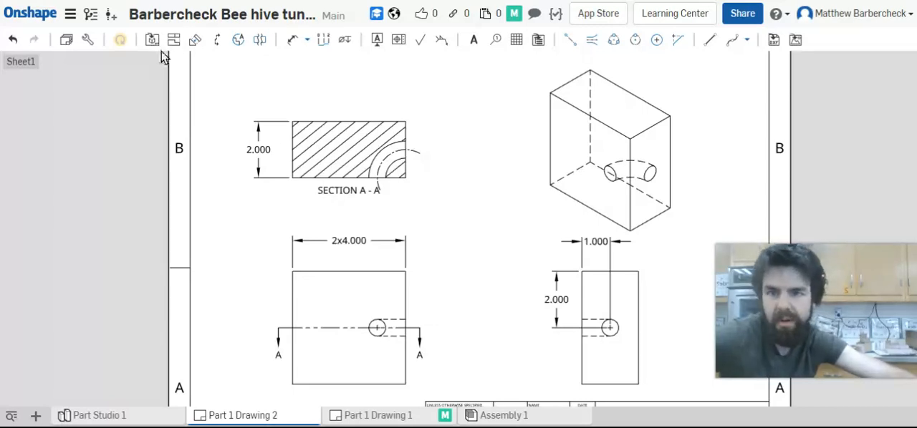
# Dimension the radius of the tunnel's curved centerline in section A-A, placing it above and right of the tunnel
pyautogui.click(295, 40)
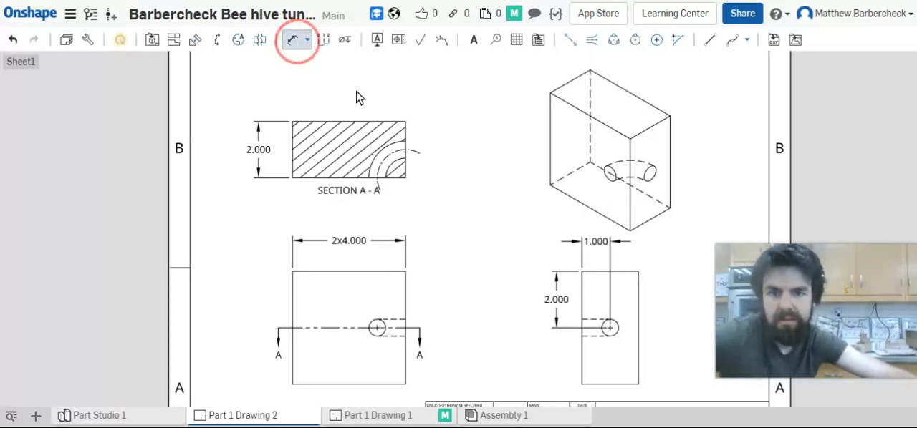
pyautogui.click(412, 153)
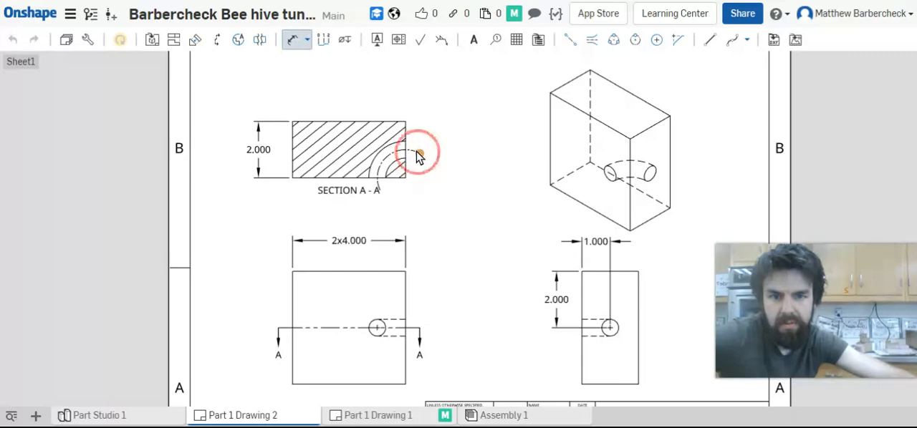
pyautogui.click(421, 148)
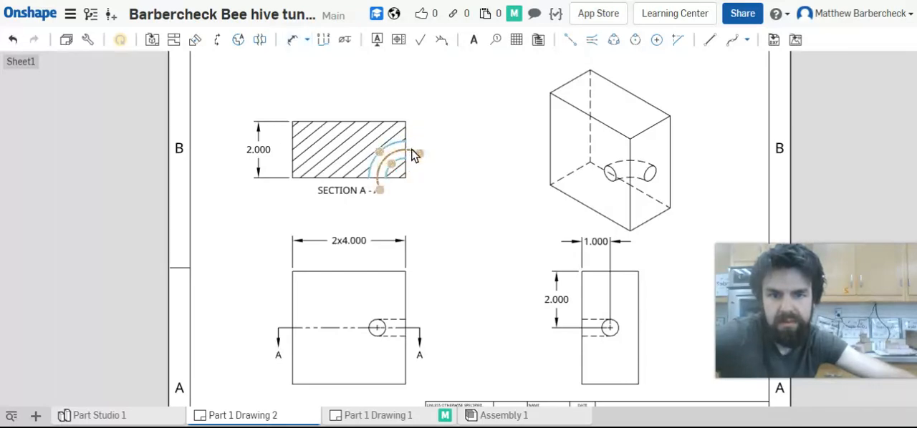
pyautogui.click(296, 40)
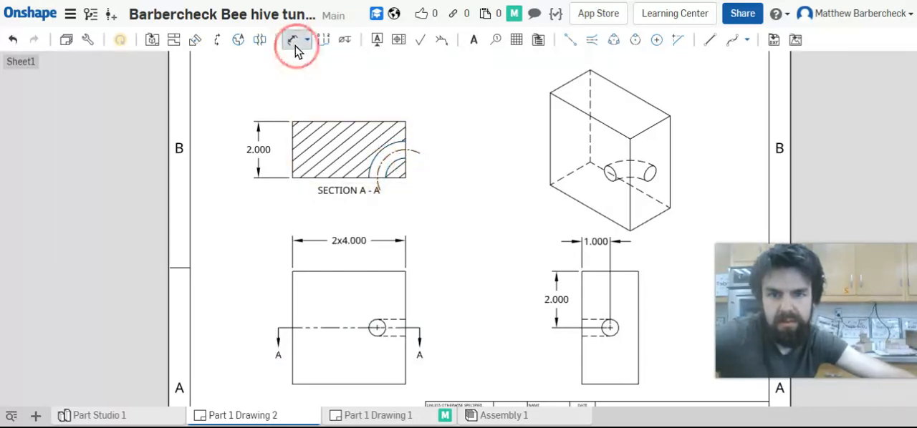
pyautogui.click(416, 149)
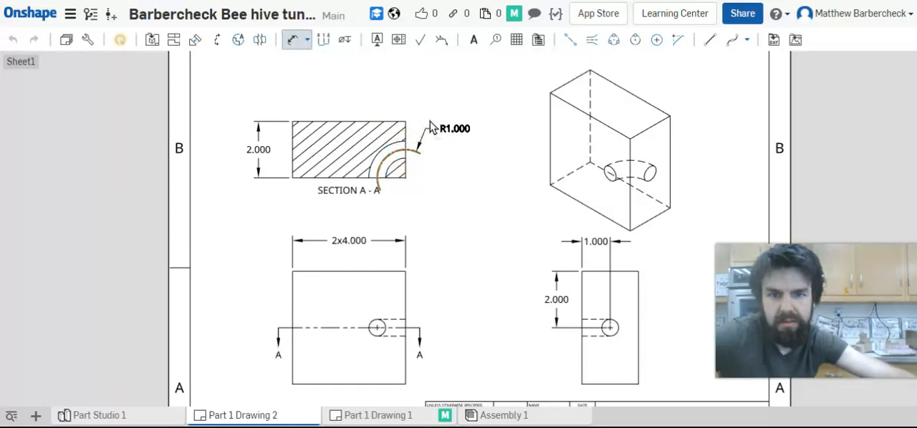
pyautogui.click(432, 127)
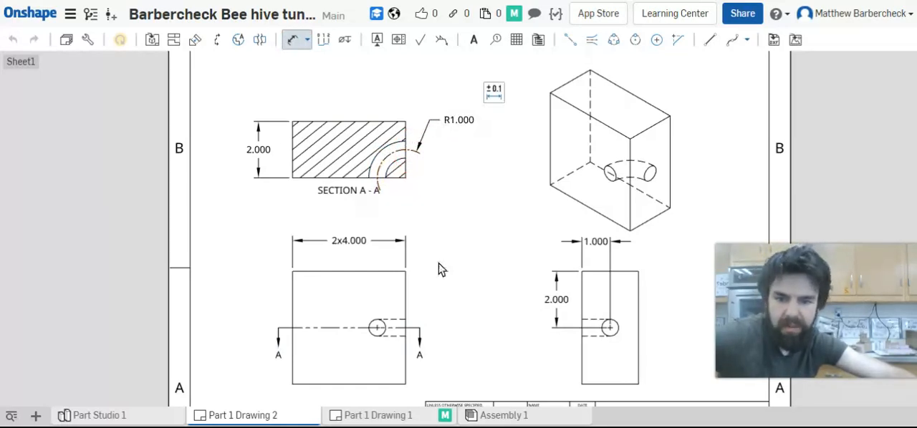
pyautogui.press('Escape')
# Dimension the hole's diameter in the right side view, placing the text below and left of the hole
pyautogui.press('d')
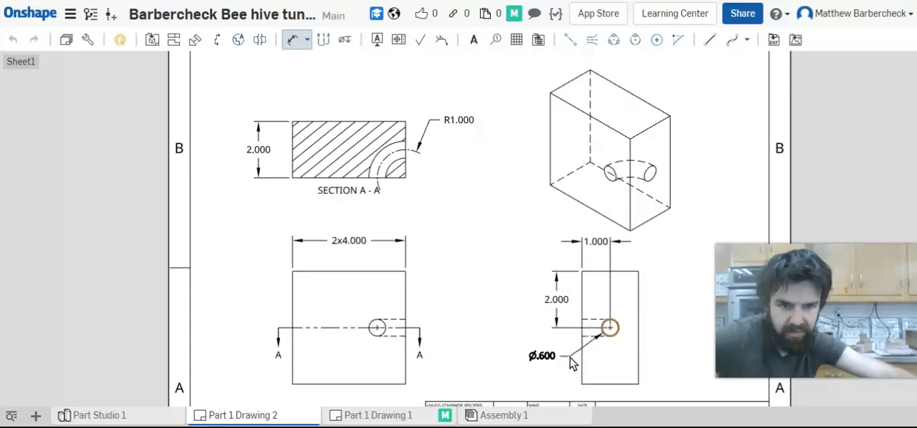
pyautogui.click(570, 363)
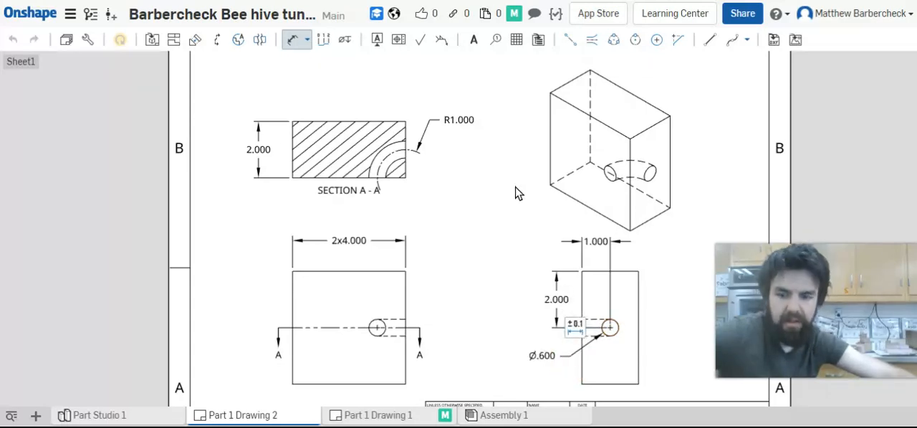
pyautogui.press('Escape')
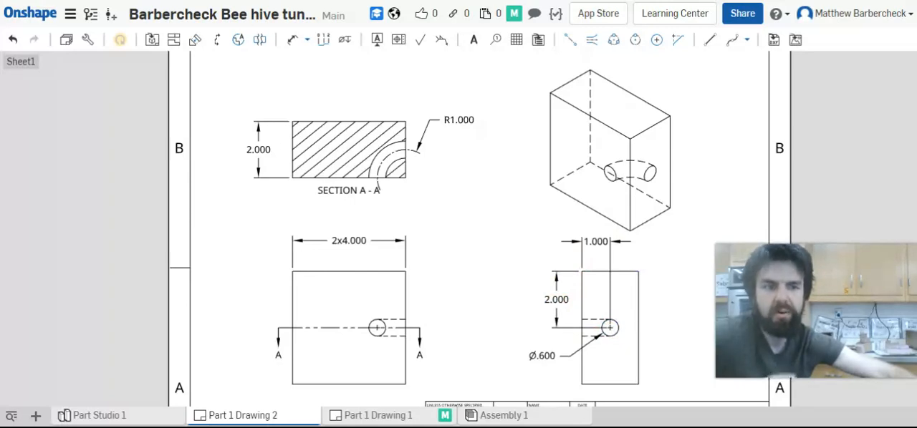
# Move the front view's overall width dimension higher and dimension the hole centre from the right edge beneath it
pyautogui.moveTo(352, 242); pyautogui.dragTo(354, 221)
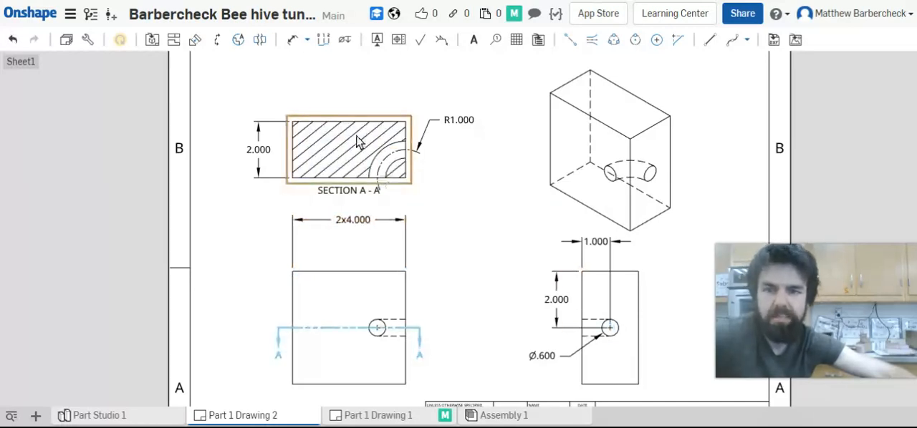
pyautogui.click(293, 41)
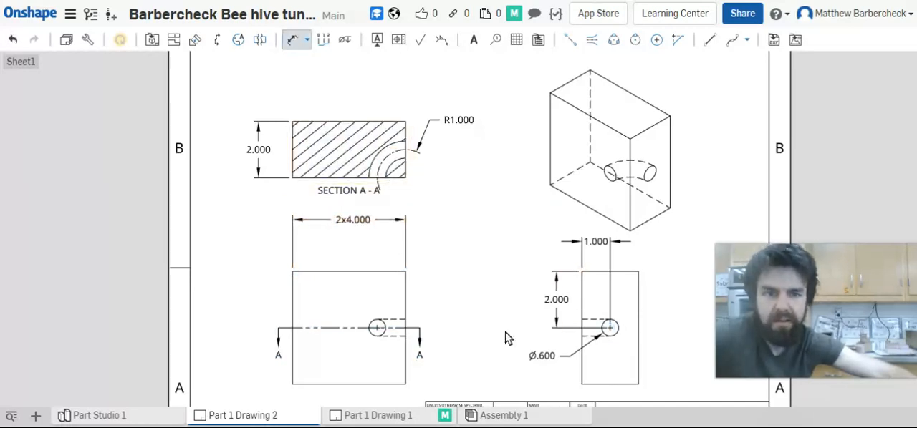
pyautogui.click(377, 328)
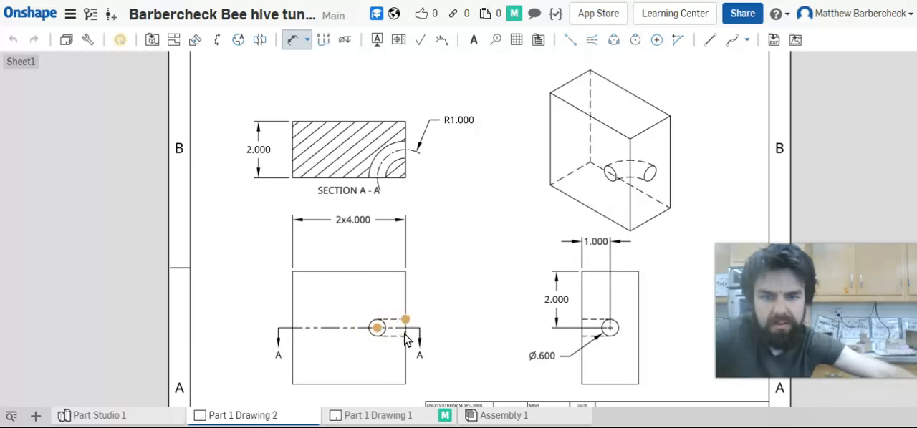
pyautogui.click(406, 308)
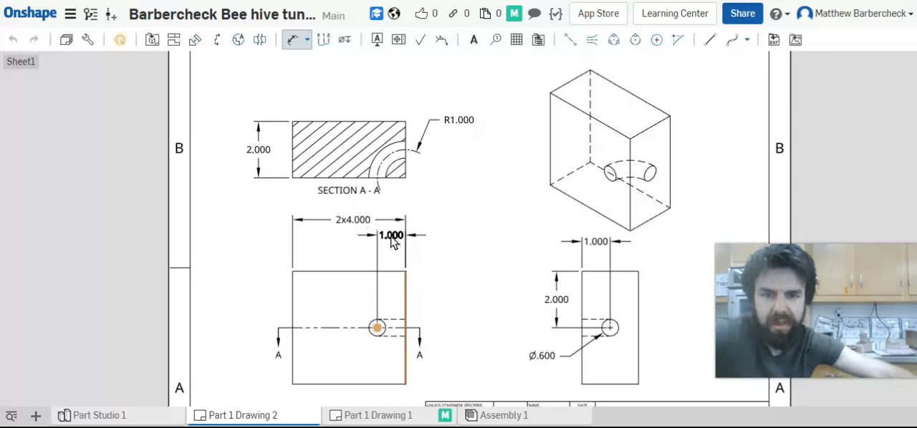
pyautogui.click(391, 237)
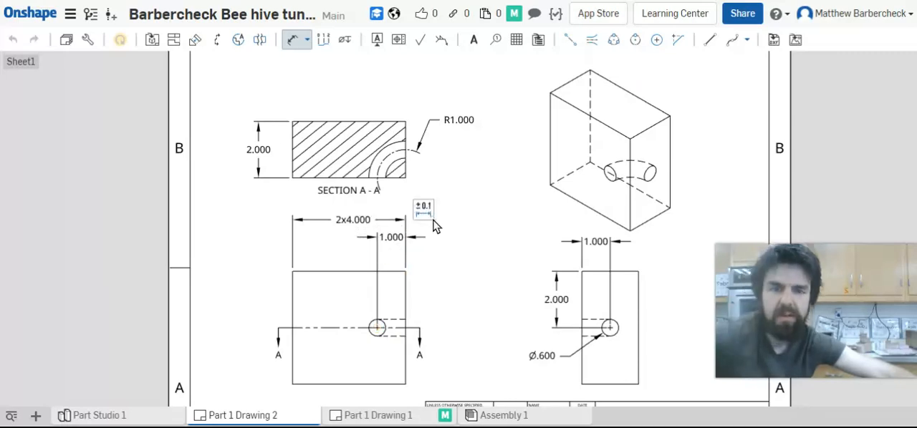
# Dimension the front view's hole centre vertically from the top edge, placing the dimension right of the view
pyautogui.click(292, 40)
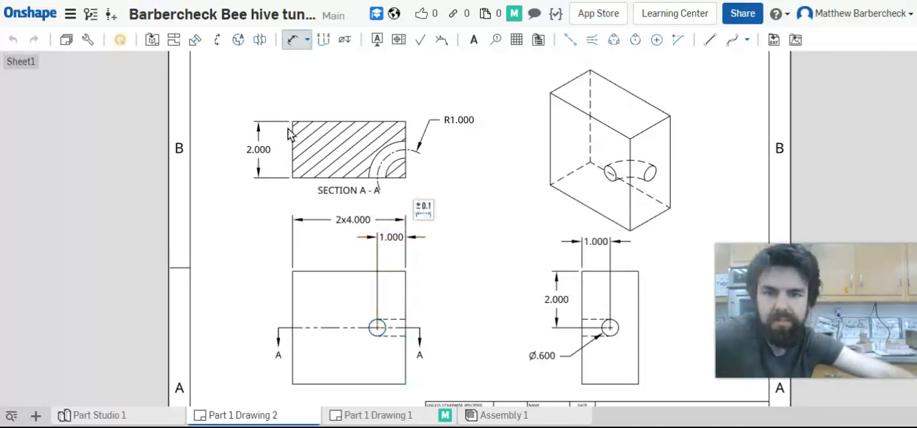
pyautogui.click(387, 273)
pyautogui.click(377, 328)
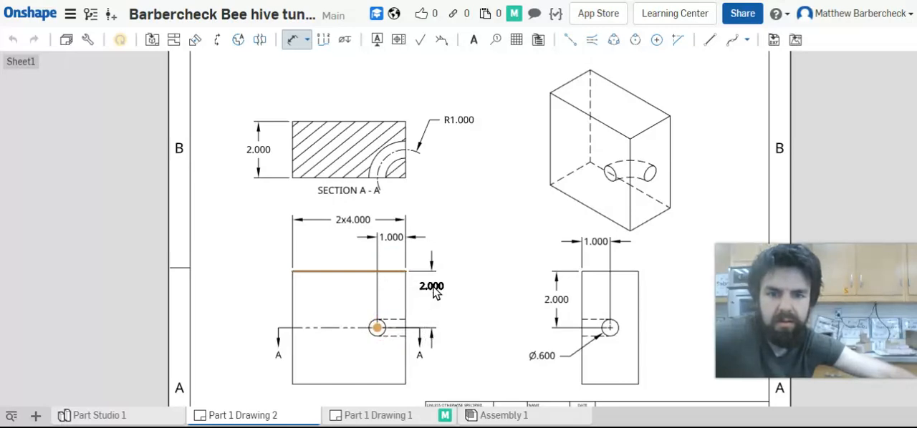
pyautogui.click(439, 301)
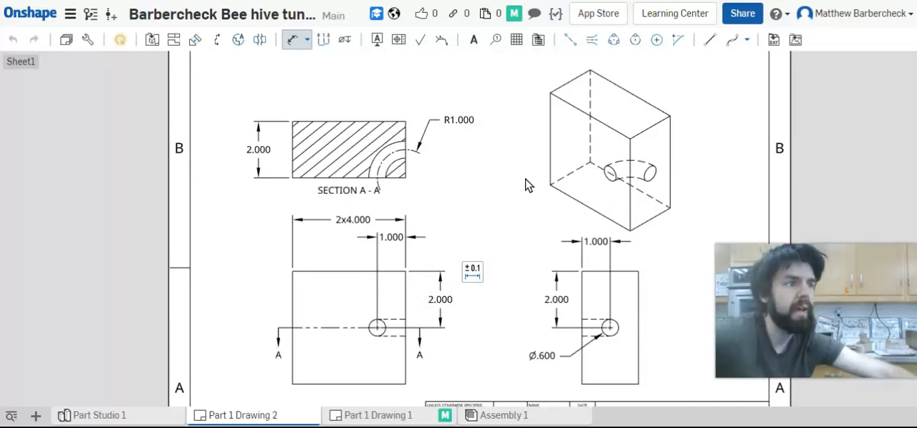